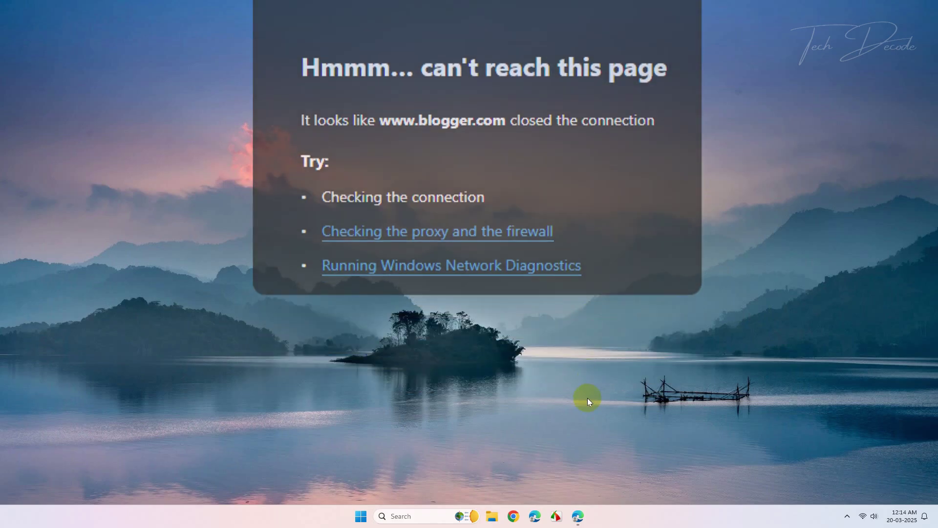
Launch a new Edge window from the taskbar and open its main menu to reach Settings.
left_click(576, 513)
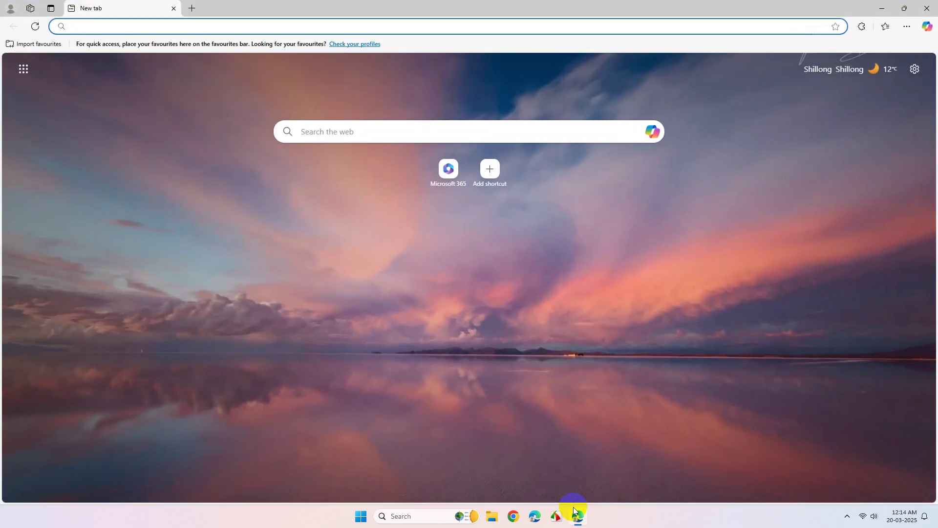
left_click(909, 25)
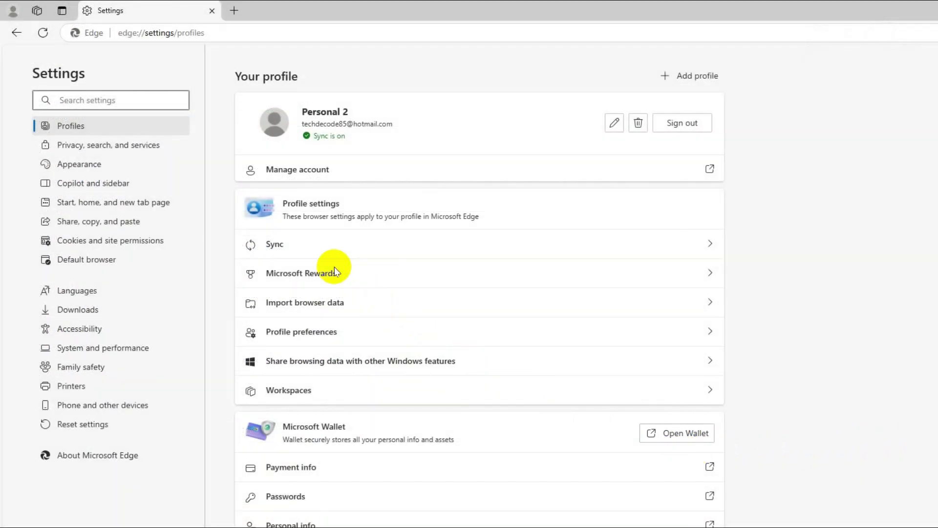
Clear Edge's browsing history, cookies and cached files with the time range set to All time.
left_click(168, 153)
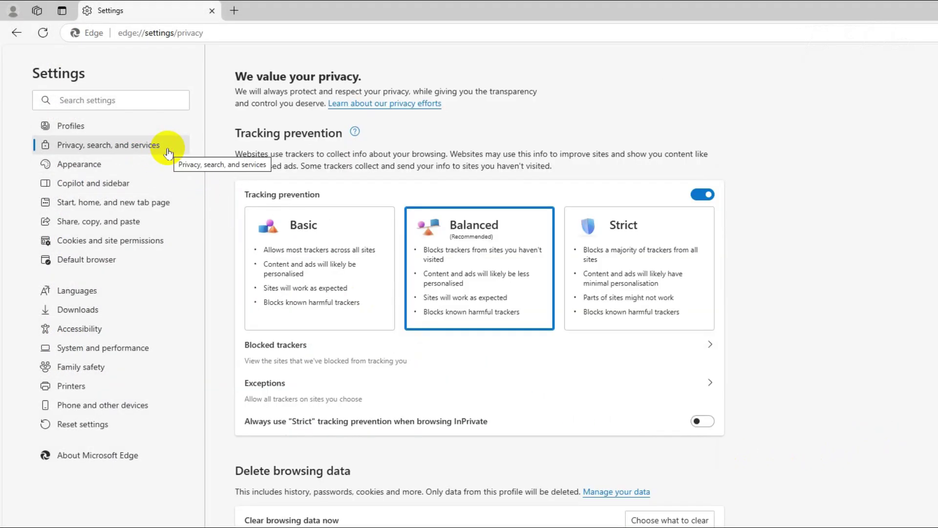
scroll(396, 204, "down", 5)
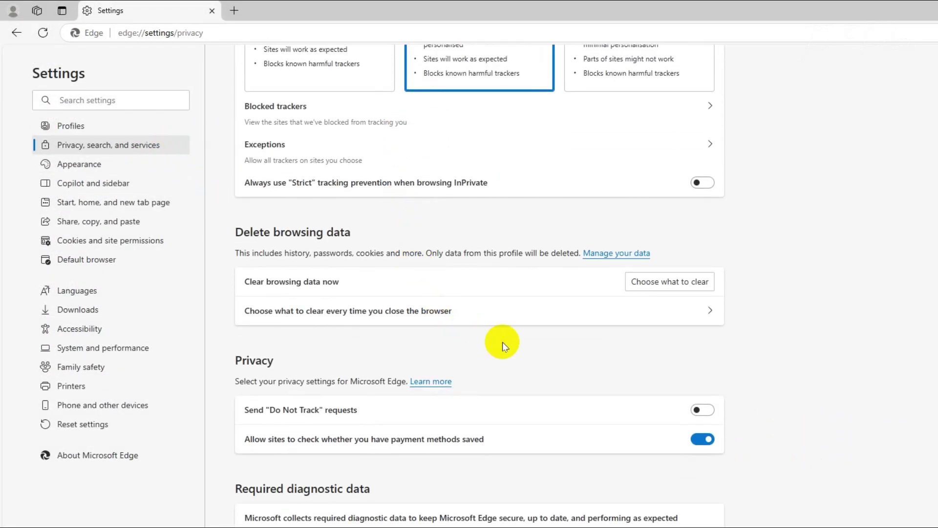
left_click(703, 282)
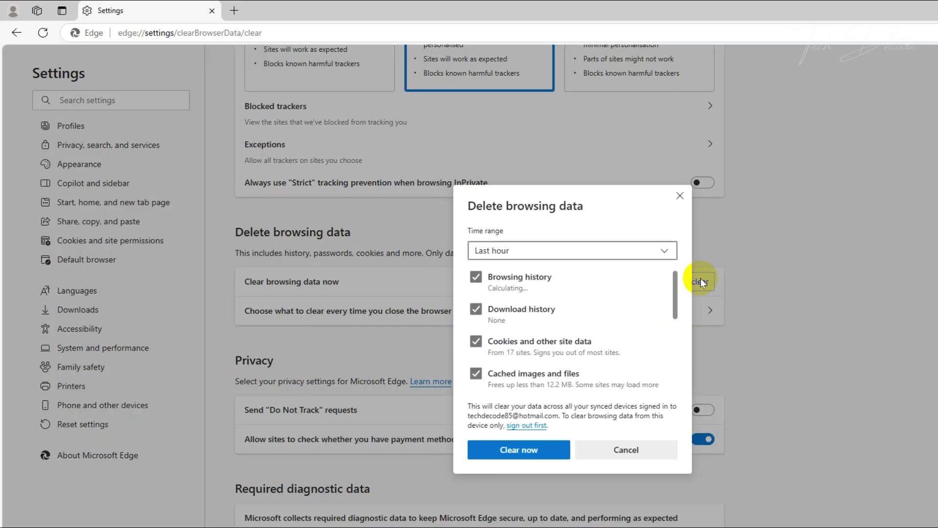
left_click(555, 250)
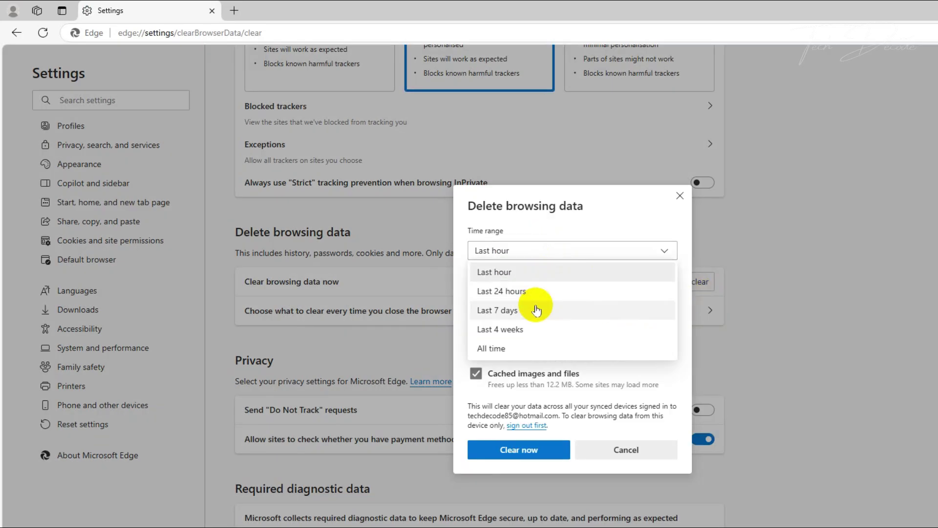
left_click(574, 352)
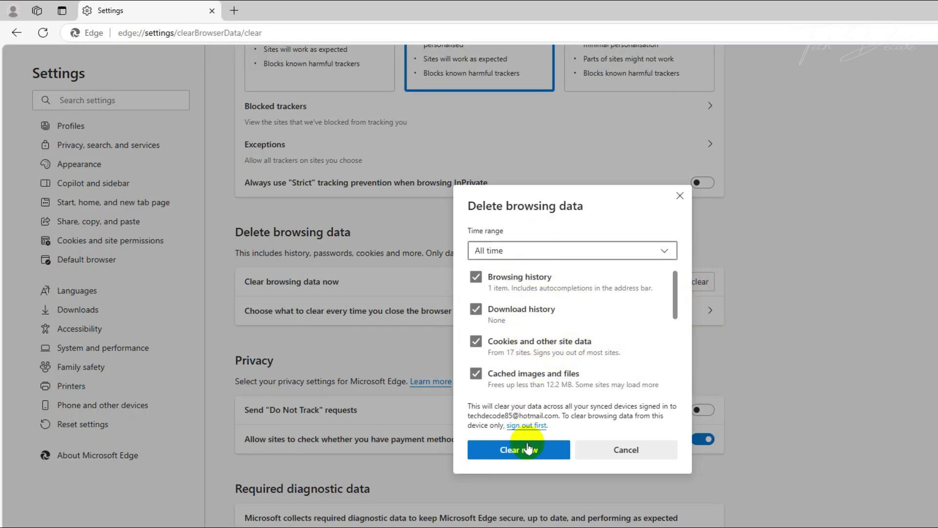
left_click(539, 454)
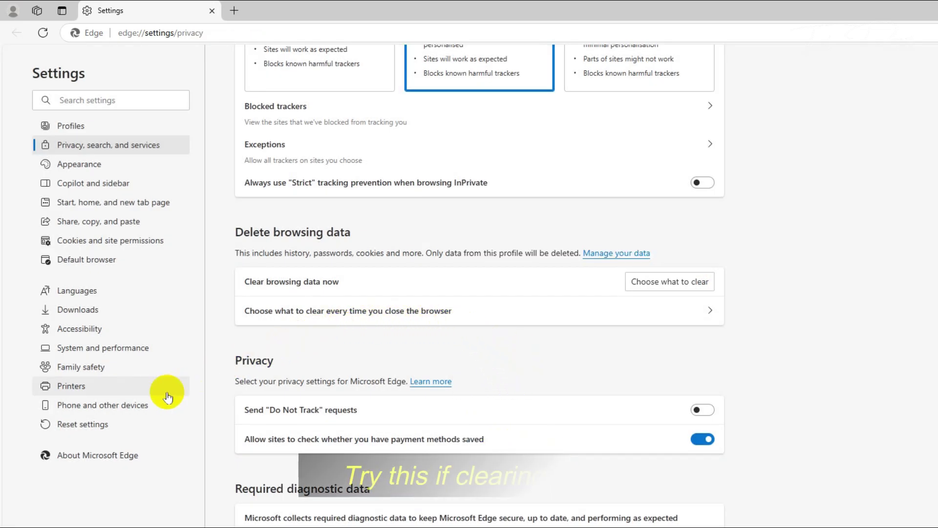
Restore Edge settings to their default values, confirm the reset, and close the browser.
left_click(158, 424)
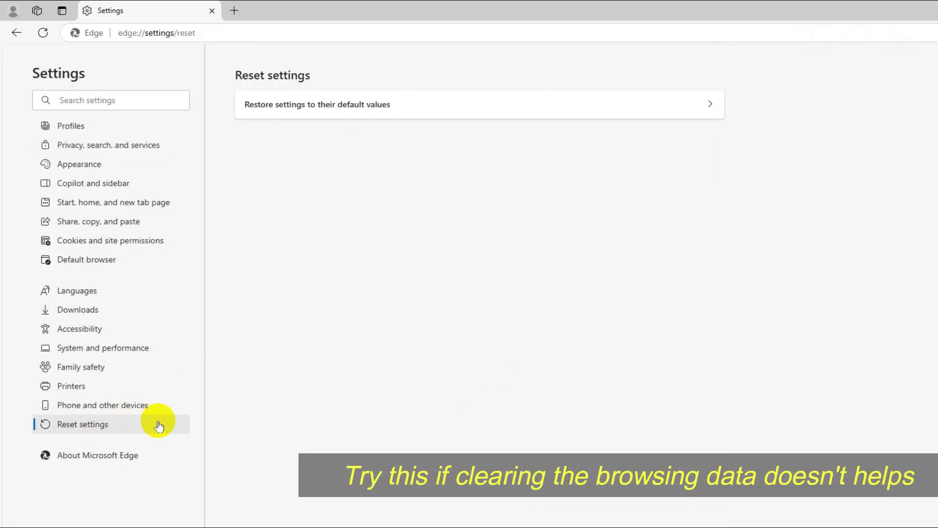
left_click(456, 109)
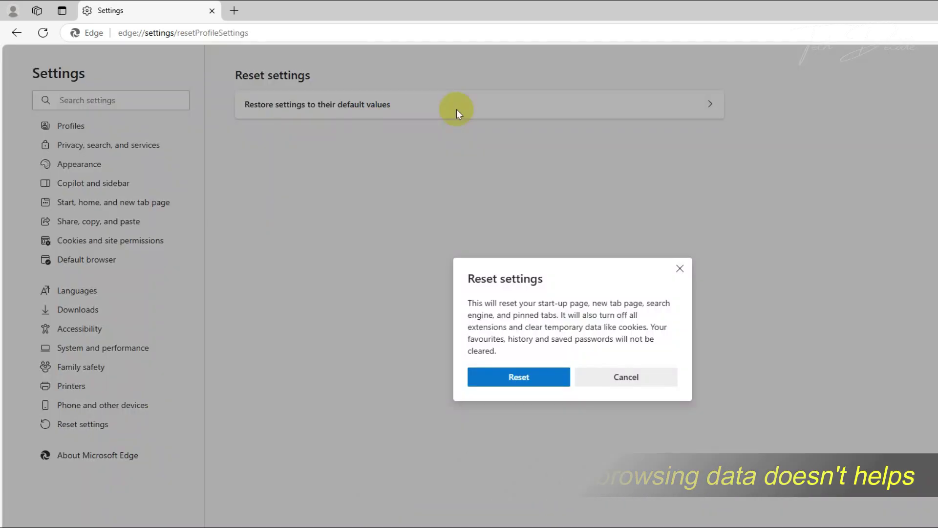
left_click(537, 384)
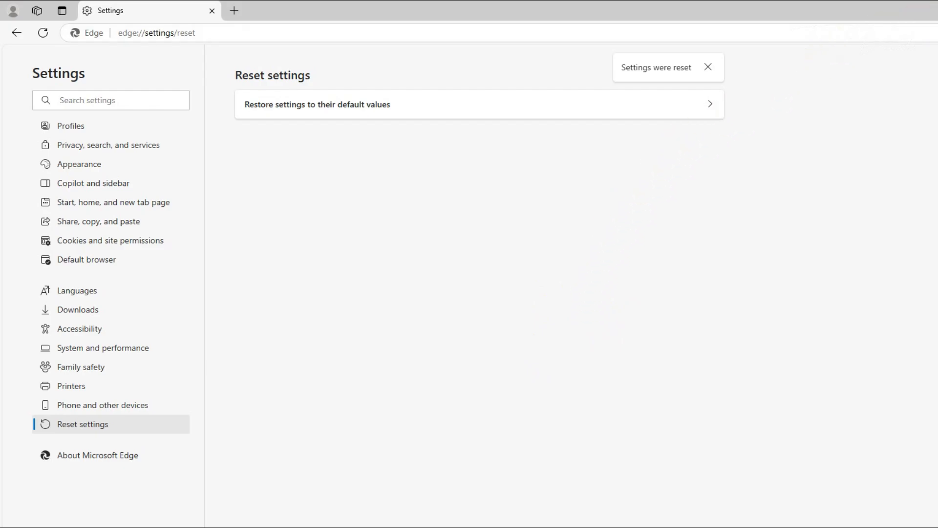
left_click(881, 13)
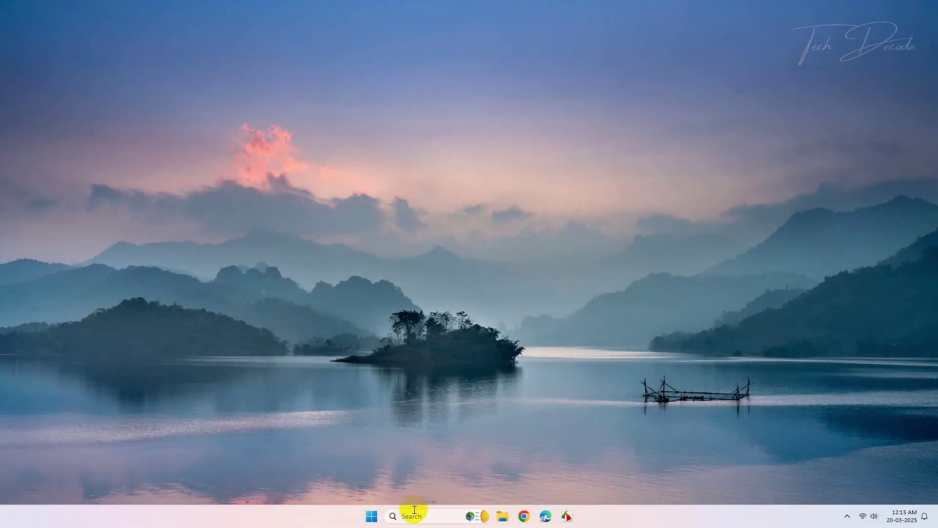
Use the Run dialog with %localappdata% to open the AppData Local folder in File Explorer.
left_click(412, 514)
type("run")
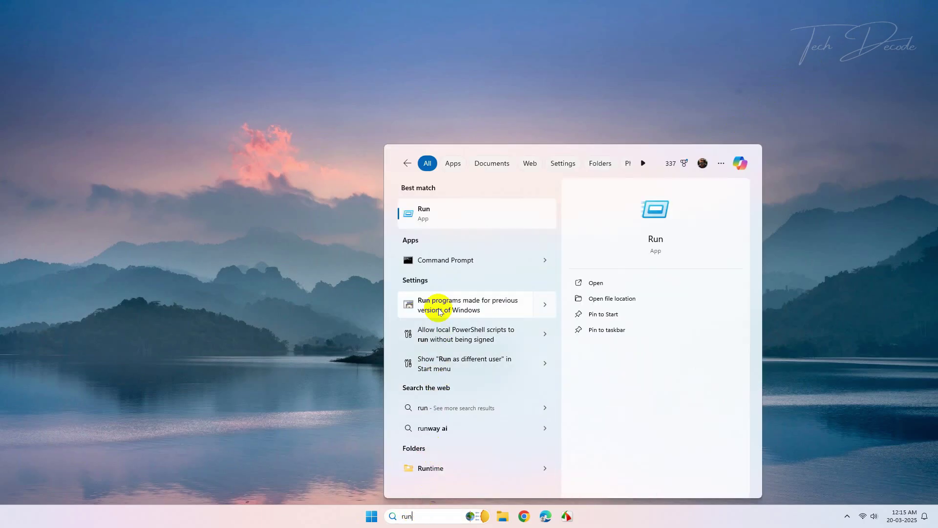
left_click(448, 215)
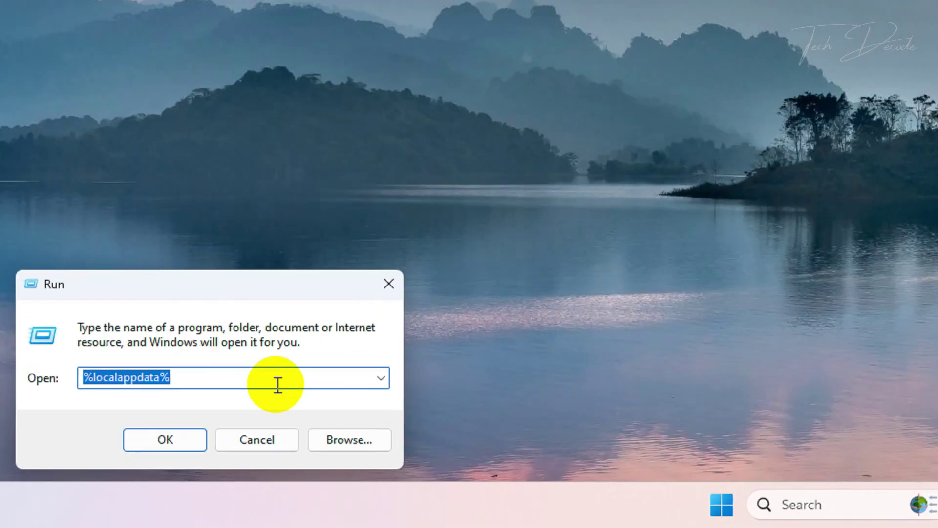
left_click(139, 455)
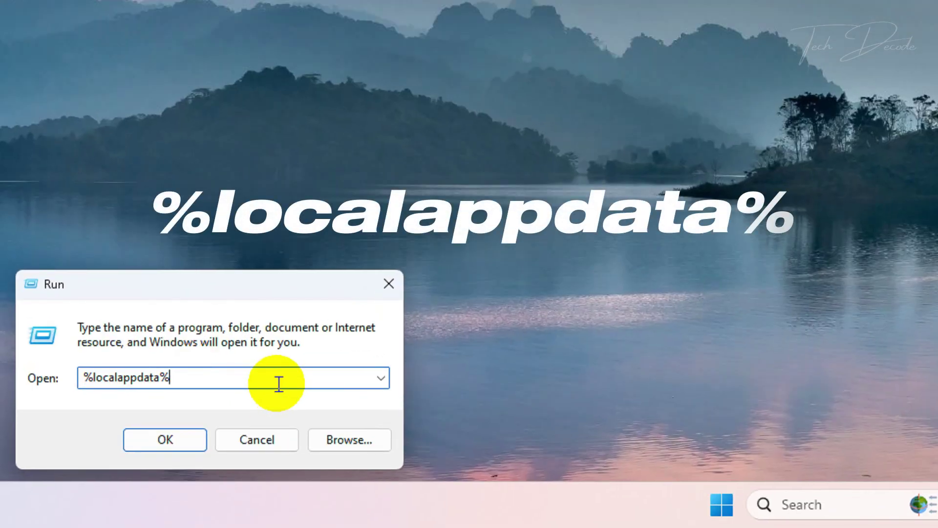
left_click_drag(139, 456, 37, 455)
left_click(230, 376)
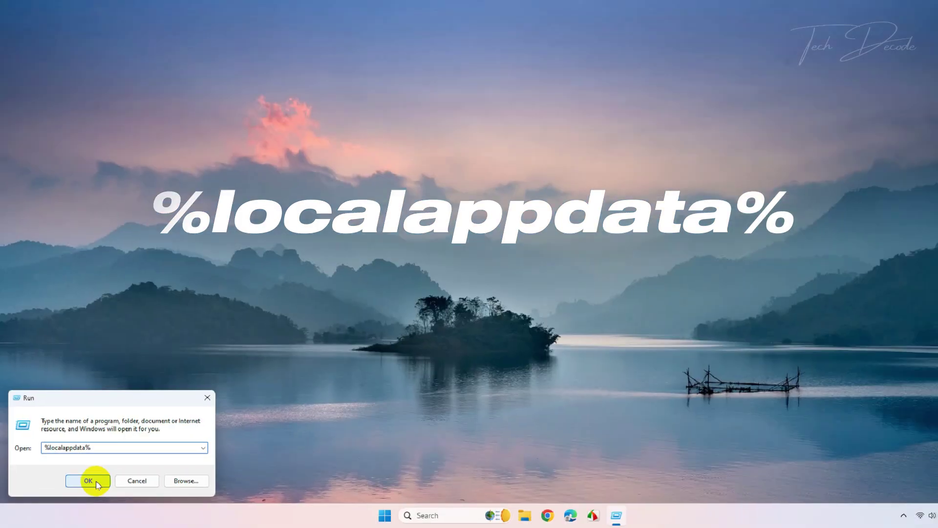
left_click(179, 439)
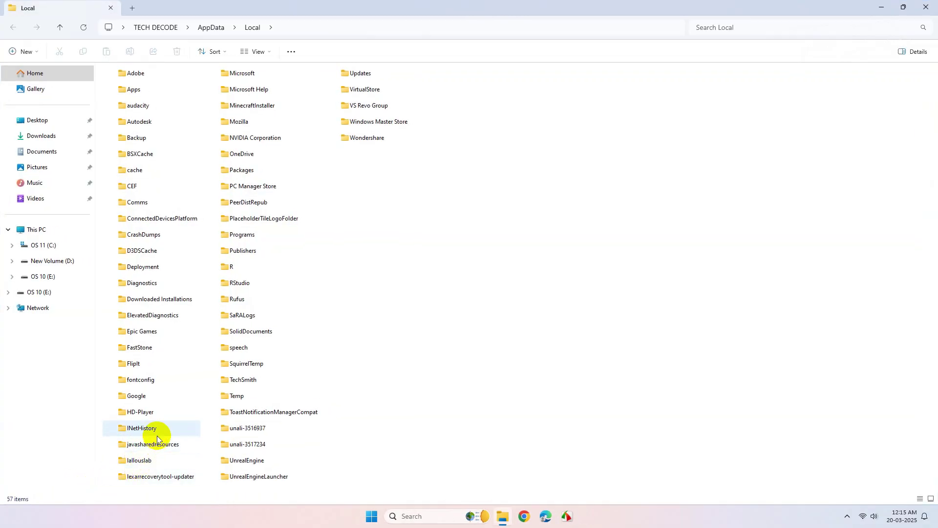
In the Microsoft folder, try deleting the Edge folder, cancelling when it's reported in use.
double_click(250, 75)
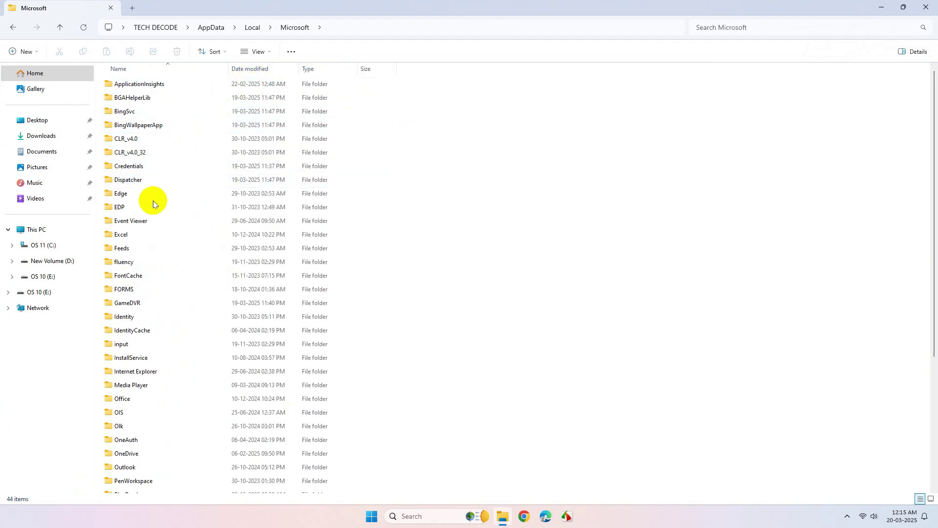
left_click(166, 194)
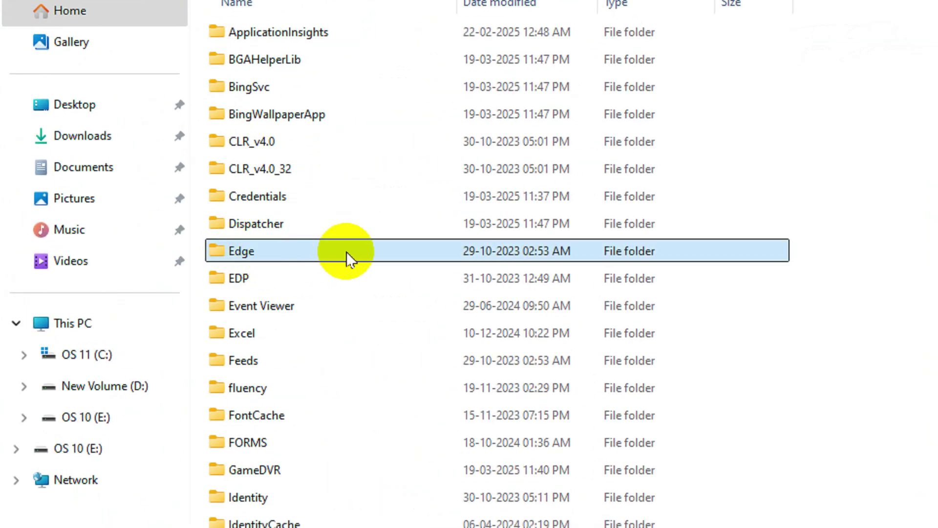
right_click(244, 252)
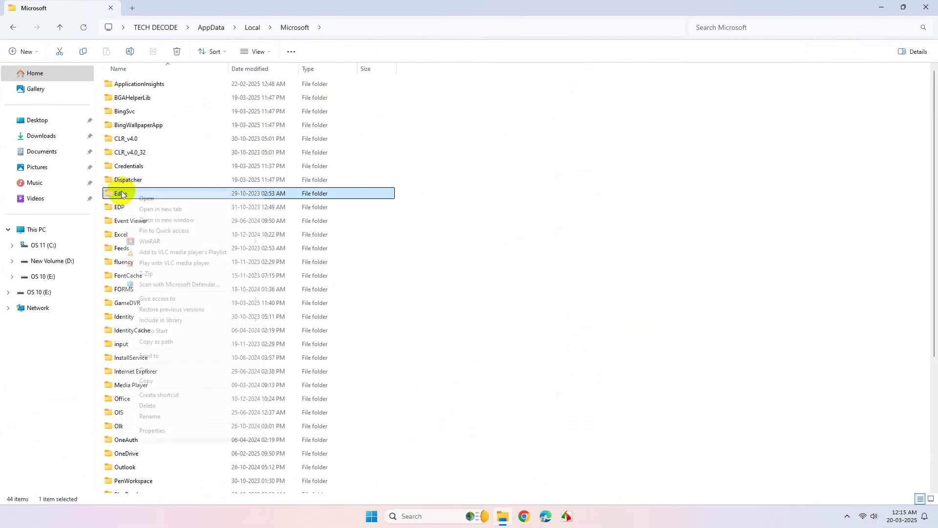
left_click(180, 405)
left_click(204, 192)
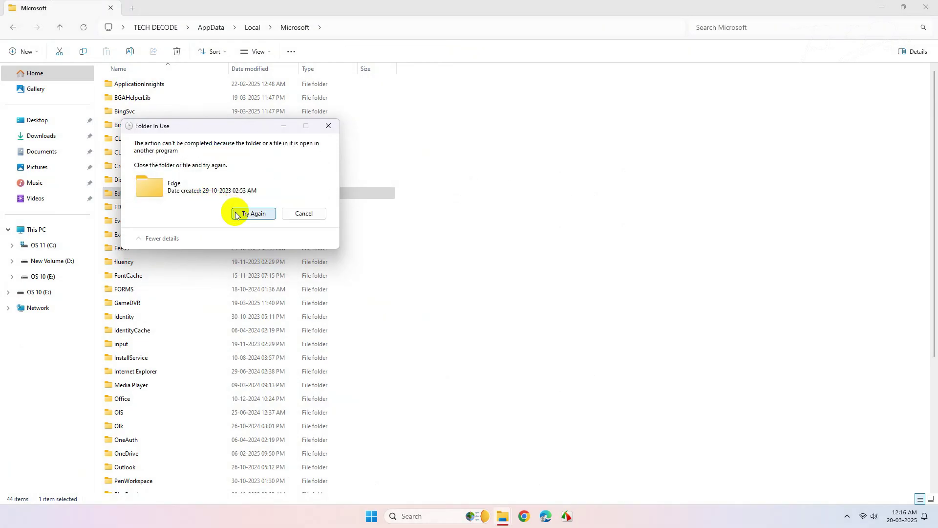
left_click(237, 211)
left_click(236, 212)
left_click(296, 214)
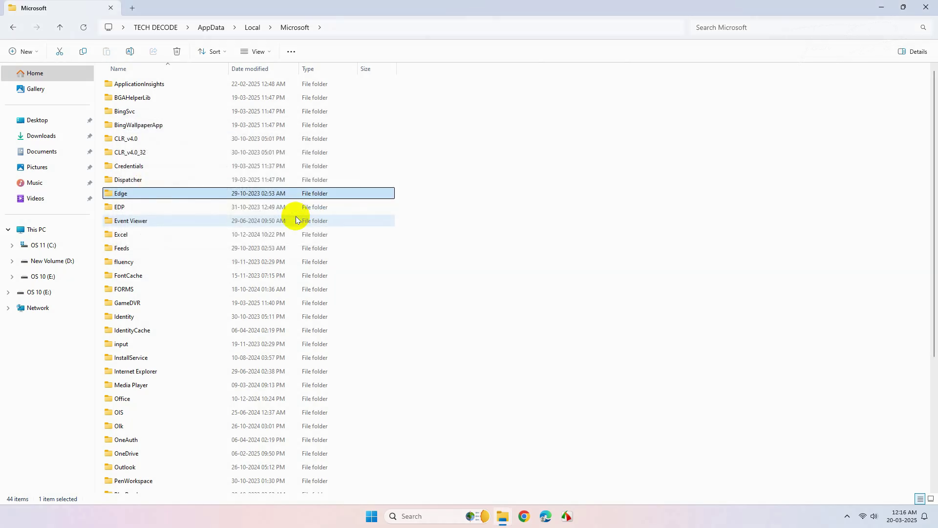
Launch Task Manager and locate the running Microsoft Edge process.
left_click(412, 508)
type("task")
left_click(450, 220)
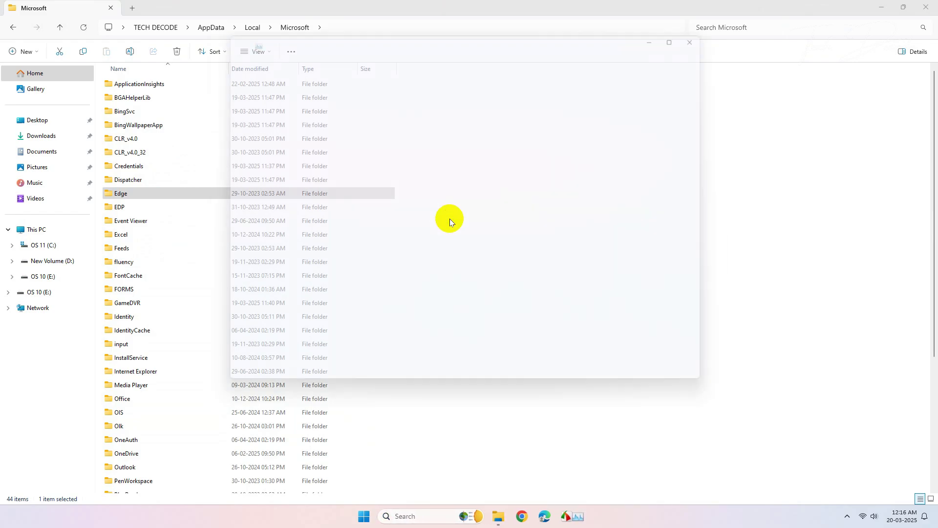
scroll(427, 194, "down", 1)
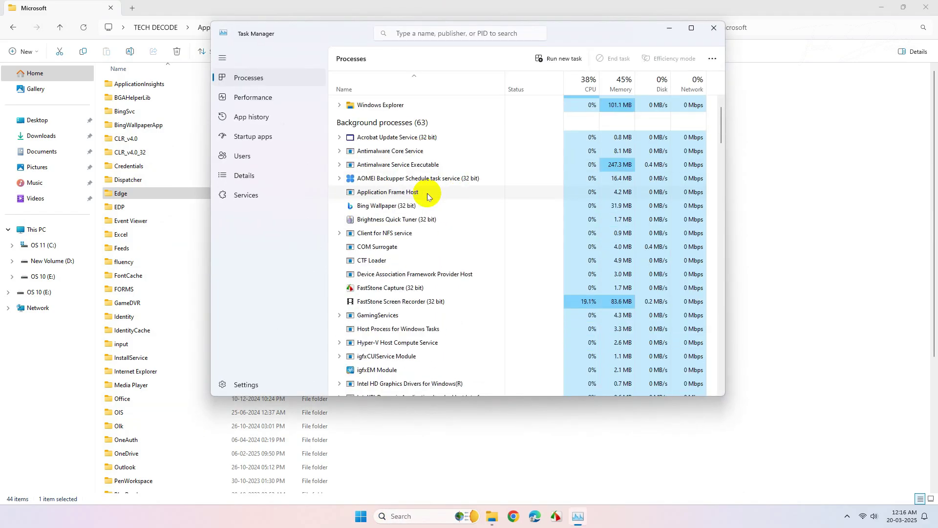
scroll(427, 193, "down", 4)
scroll(427, 192, "up", 3)
scroll(427, 195, "down", 8)
right_click(384, 227)
End the Microsoft Edge processes, then delete the Edge folder with administrator permission.
left_click(396, 247)
left_click(713, 28)
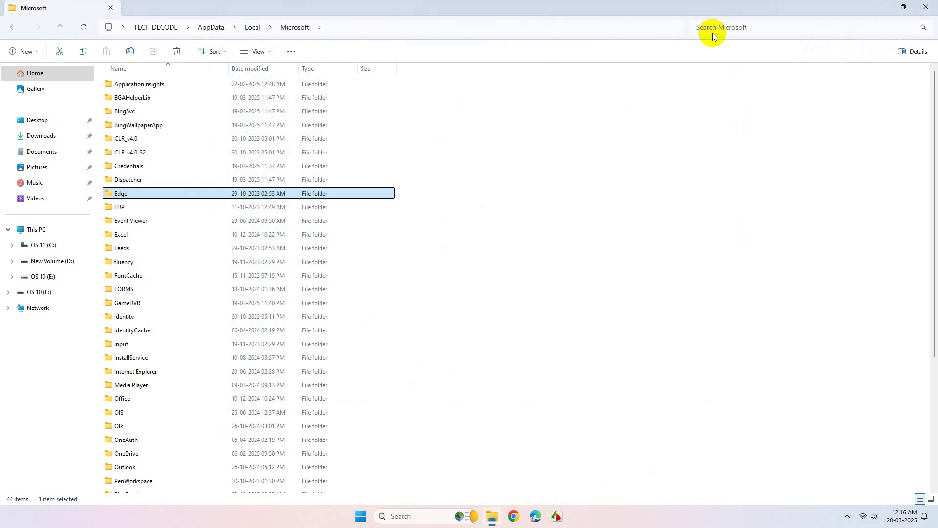
right_click(123, 194)
left_click(148, 405)
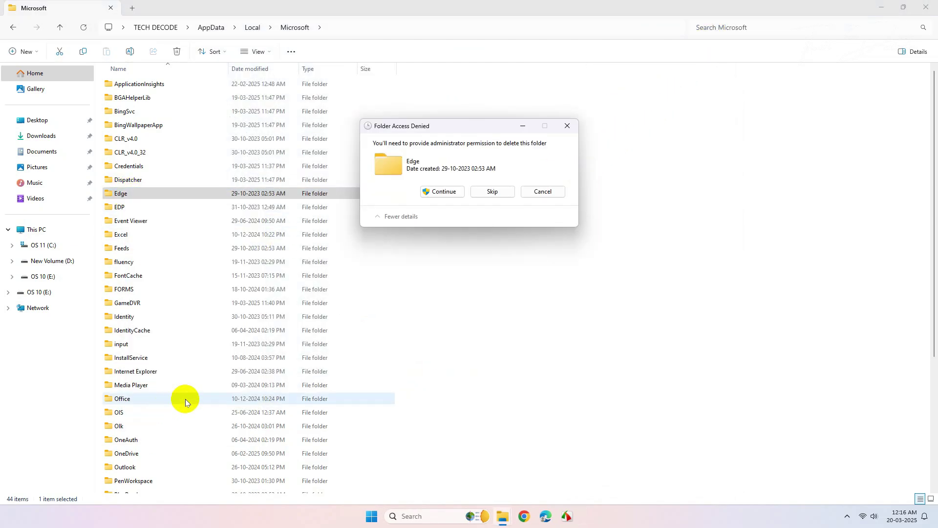
left_click(462, 191)
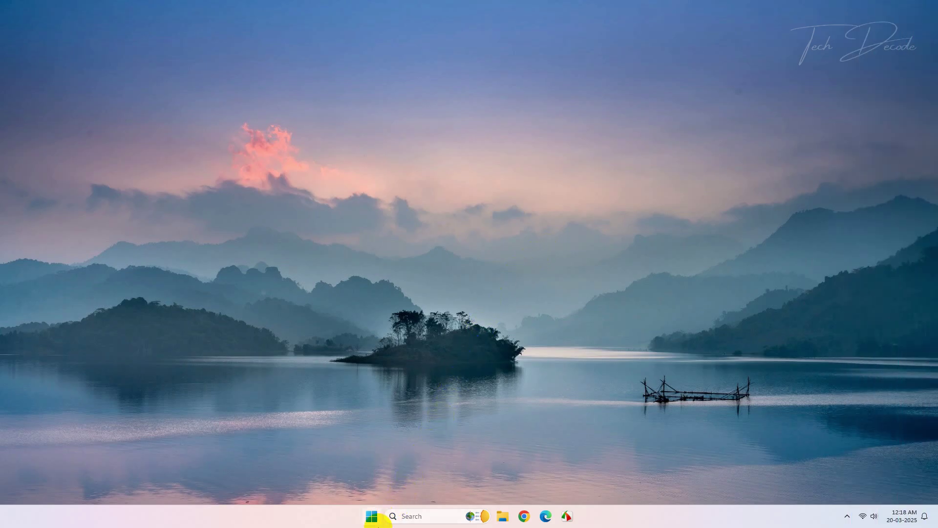
Go to the Proxy page under Network & internet in Windows Settings.
left_click(376, 518)
left_click(539, 238)
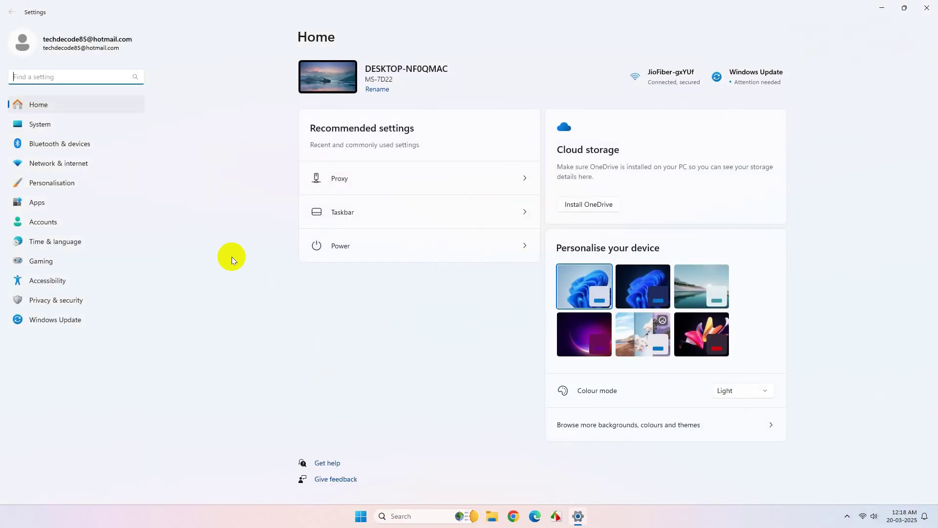
left_click(102, 161)
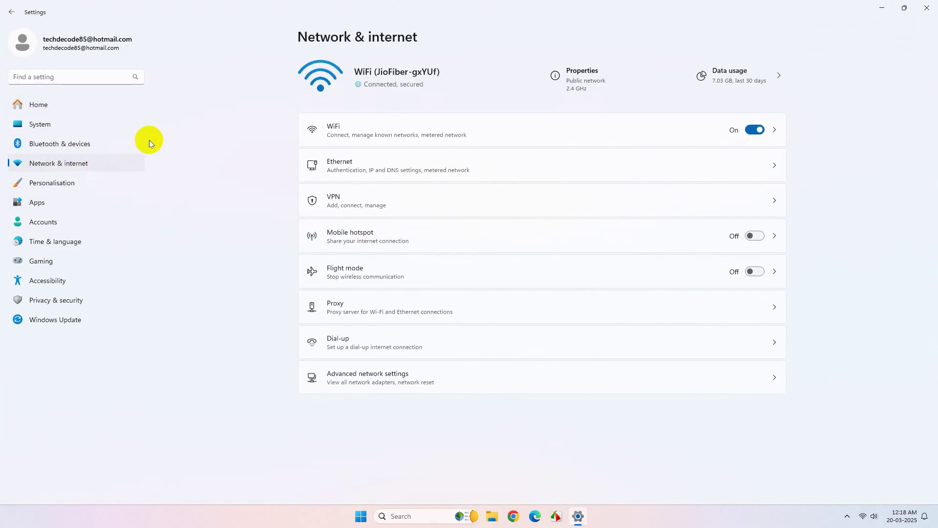
left_click(454, 304)
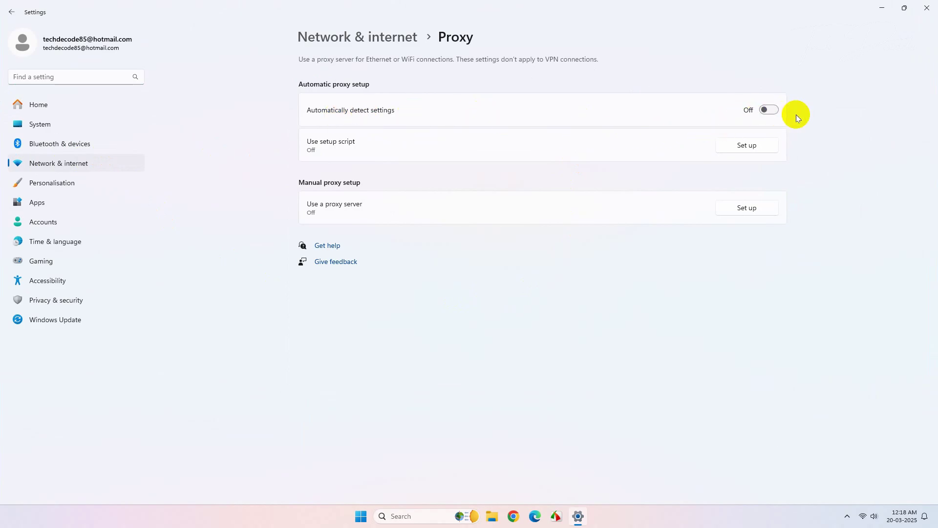
Close Settings, open View network connections, and bring up the WiFi adapter's Properties.
left_click(926, 9)
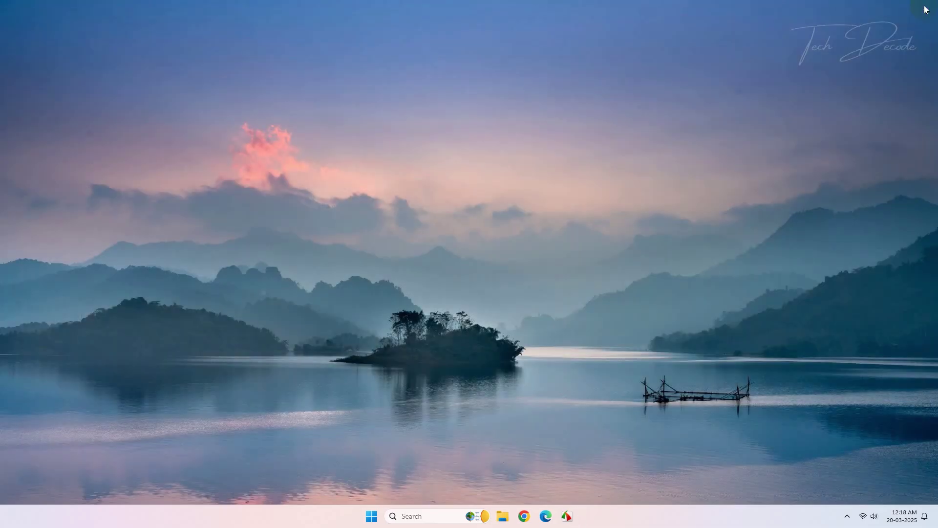
left_click(455, 518)
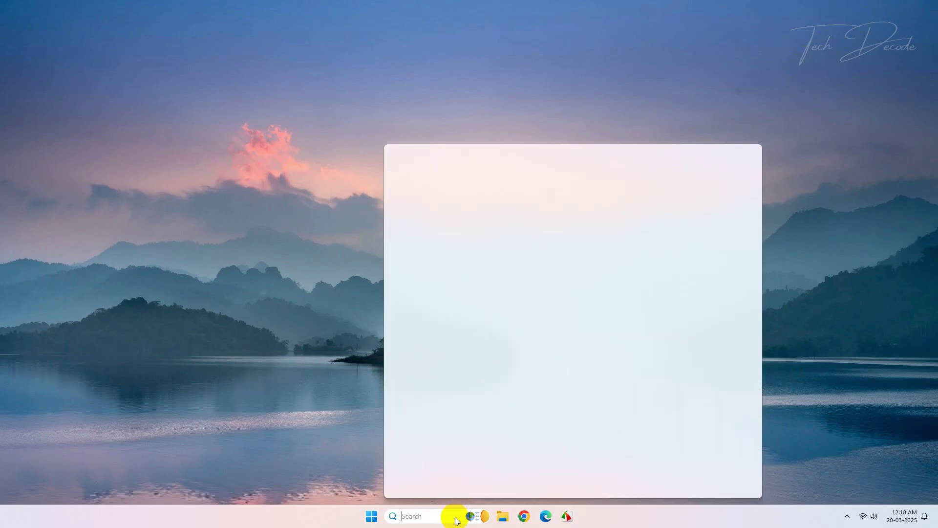
type("view netw")
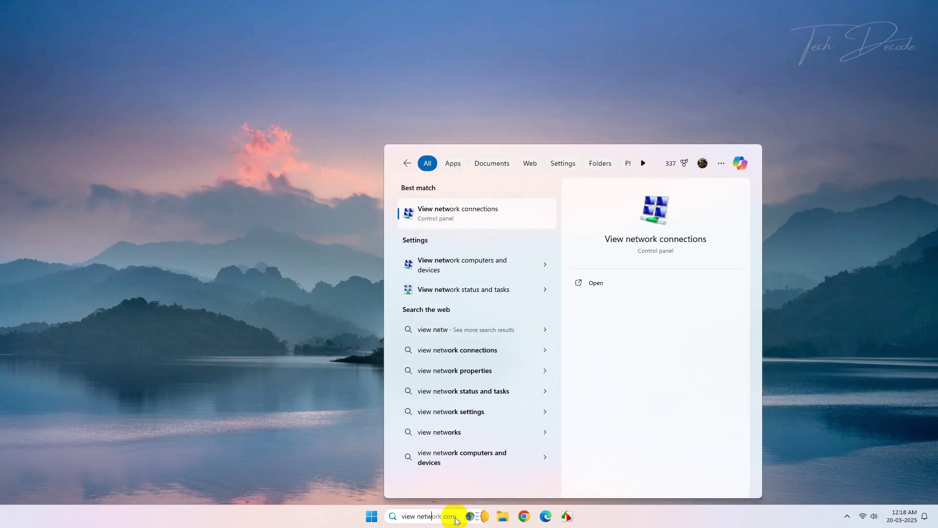
left_click(499, 221)
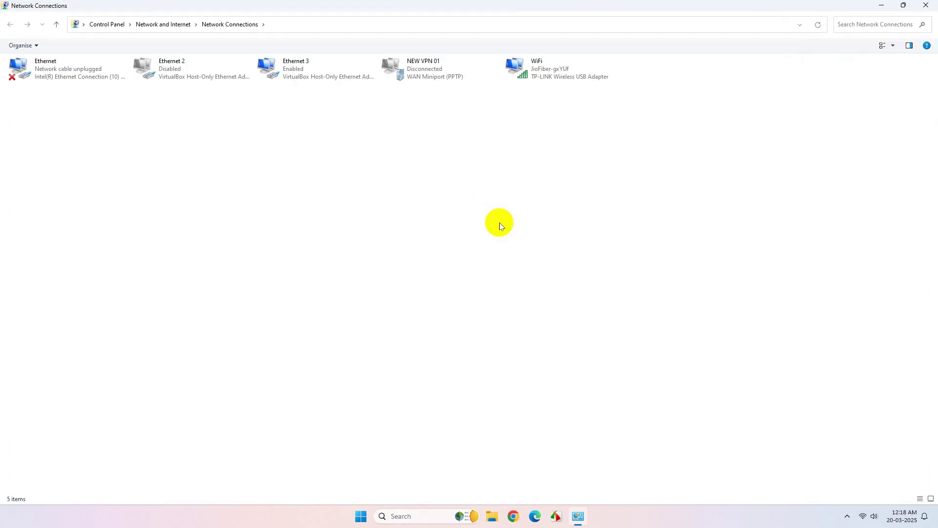
left_click(534, 70)
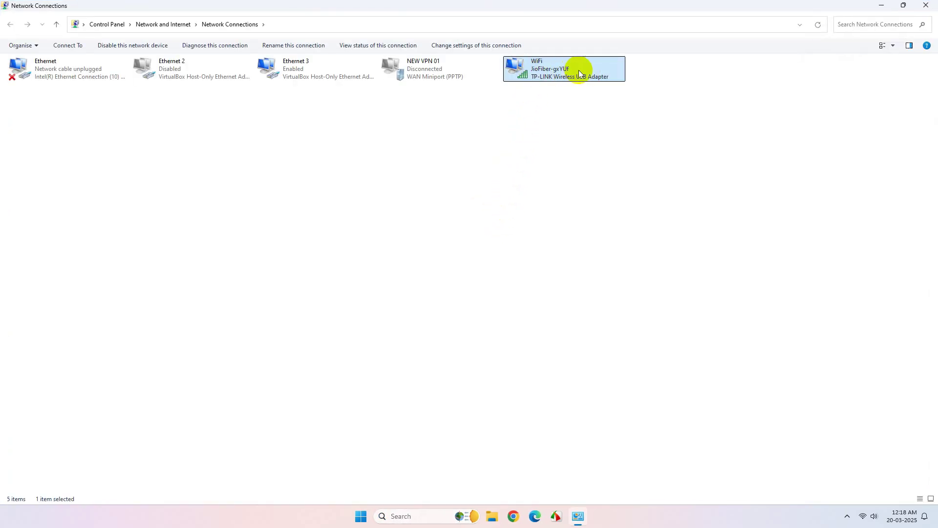
right_click(532, 71)
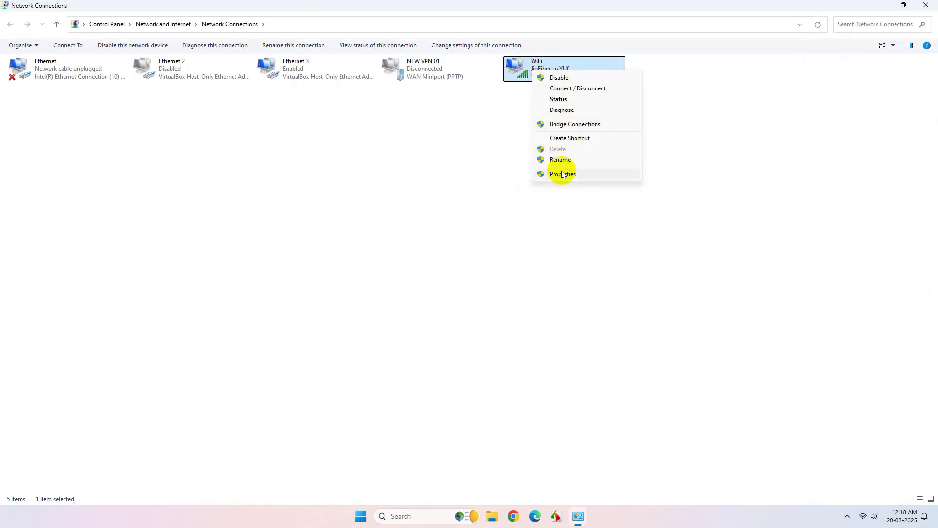
left_click(589, 173)
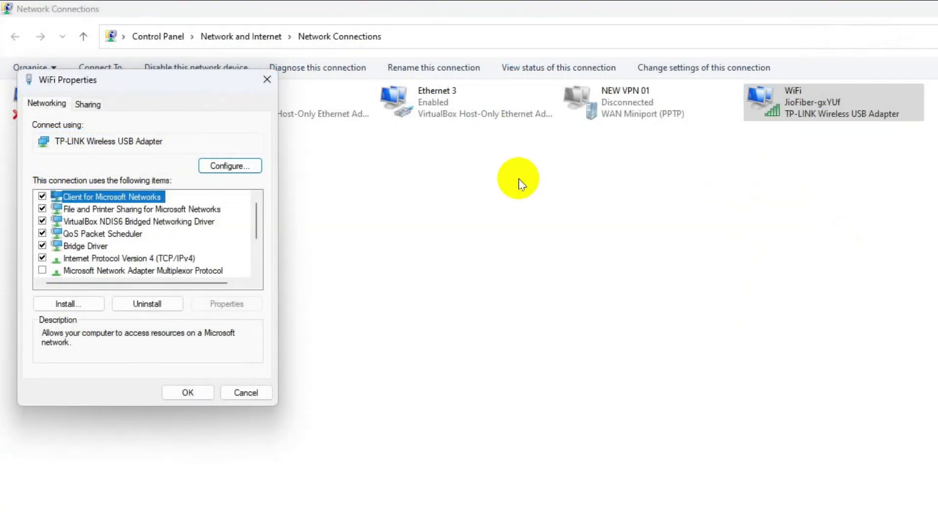
Set the WiFi IPv4 DNS servers to 8.8.8.8 and 8.8.4.4 and save both dialogs.
double_click(178, 258)
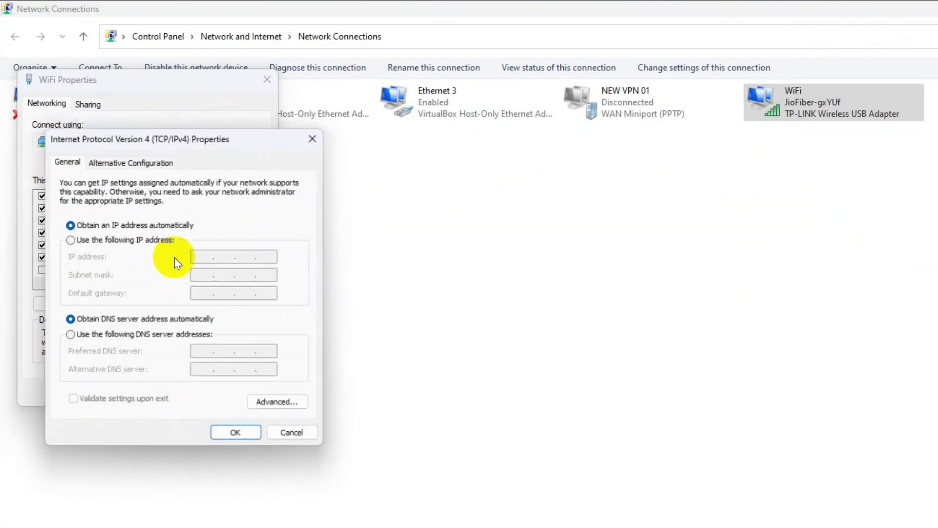
left_click(130, 337)
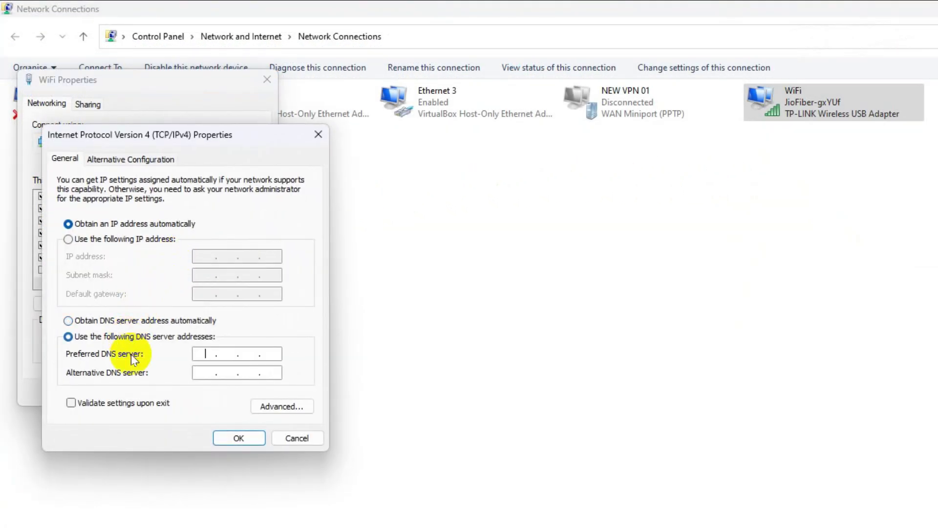
type("8.8.8.")
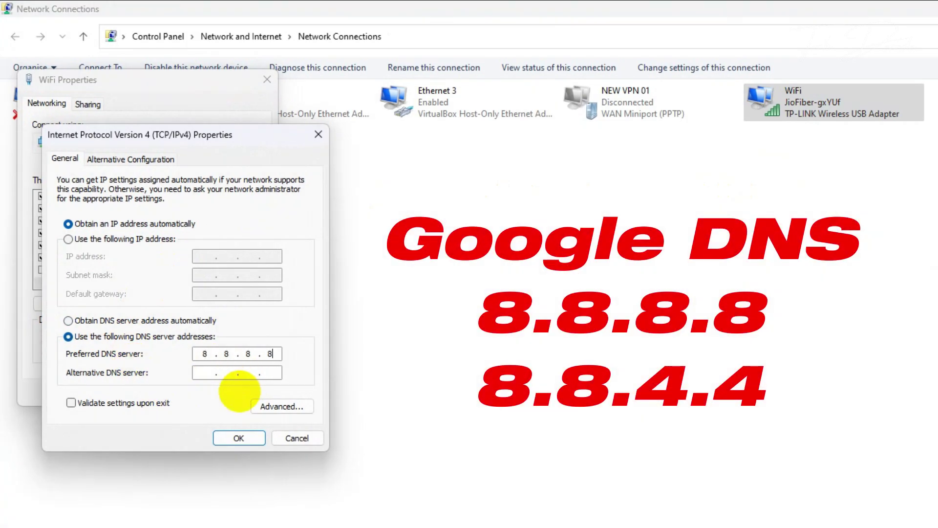
type("8.8.4.4")
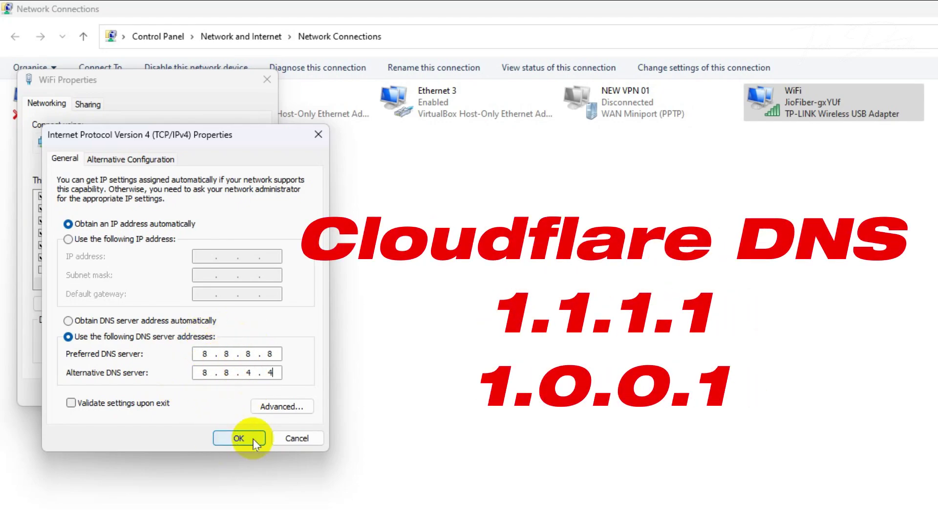
left_click(239, 438)
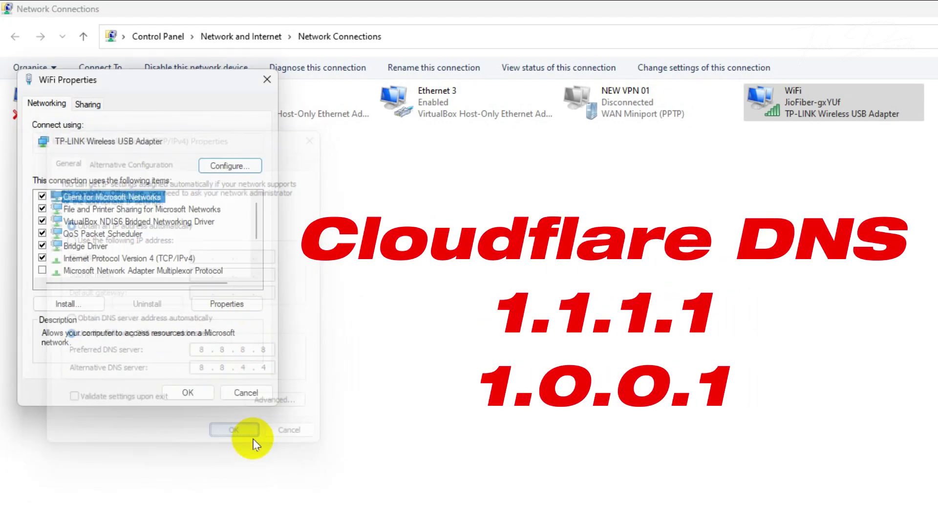
left_click(194, 392)
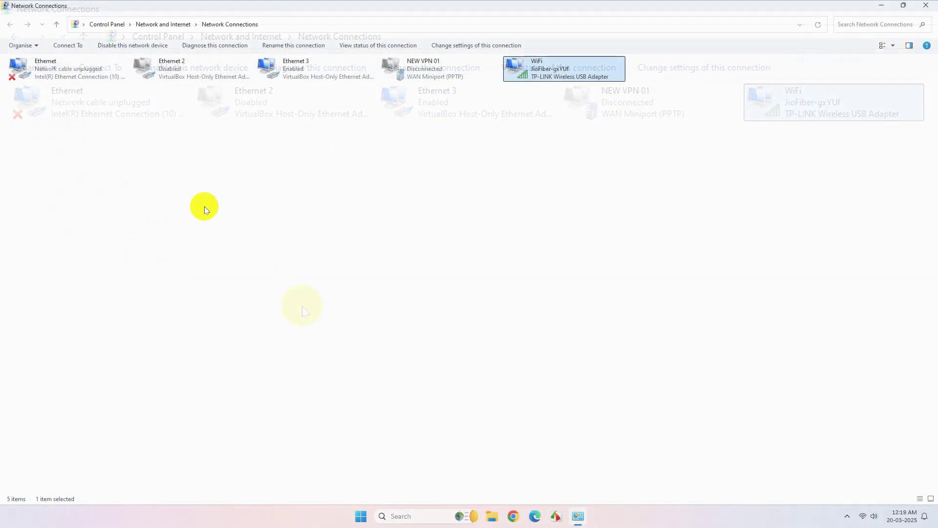
Disable the WiFi adapter, then enable it again to reconnect.
left_click(235, 207)
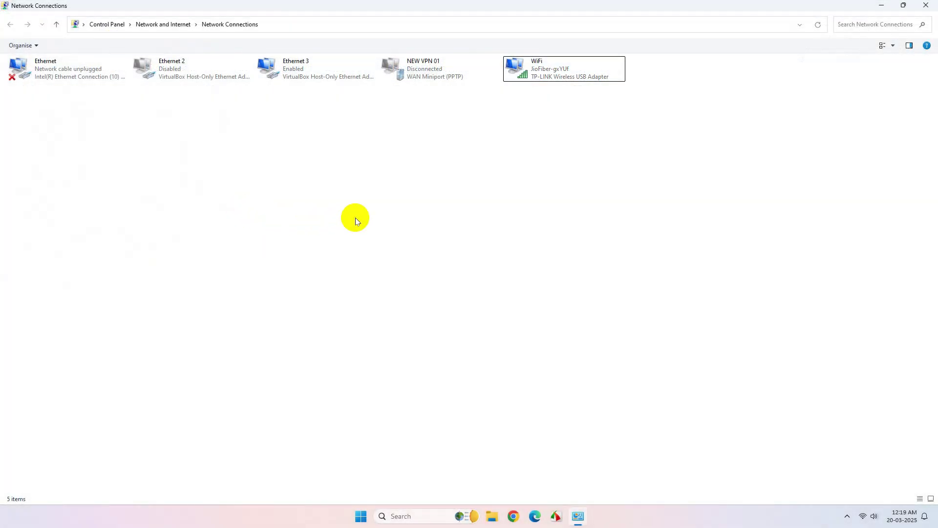
left_click(532, 75)
right_click(532, 76)
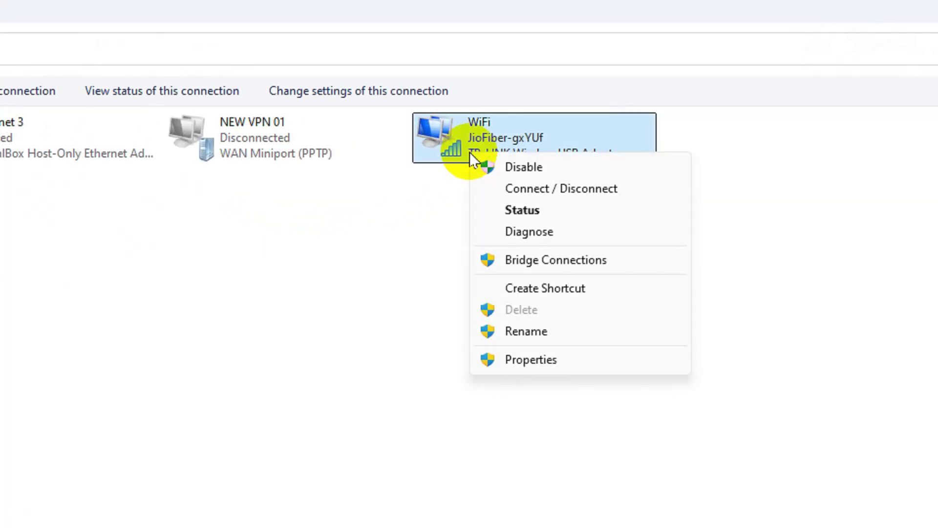
left_click(588, 164)
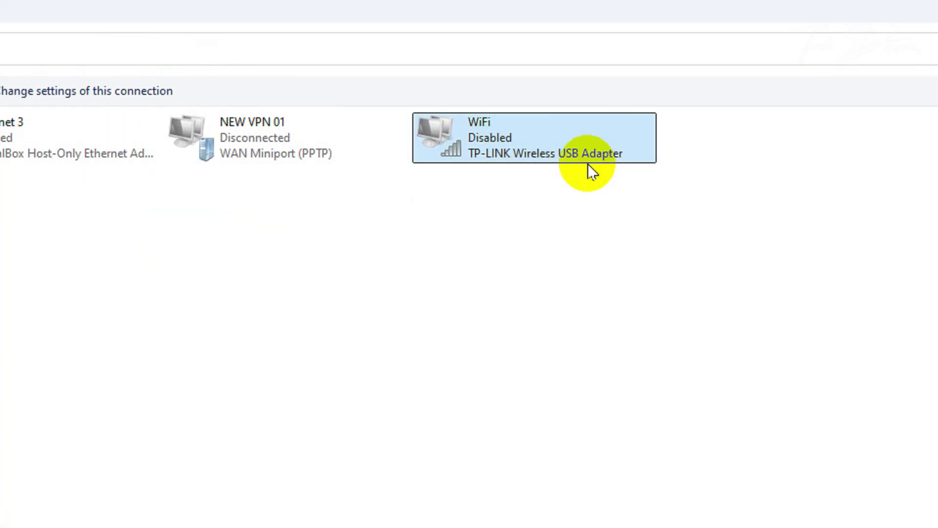
right_click(473, 139)
left_click(604, 158)
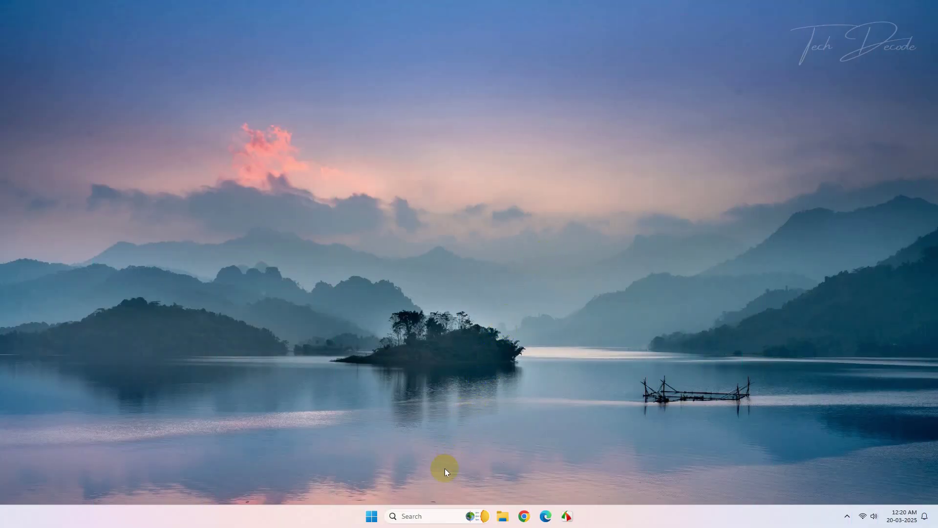
Launch Command Prompt as administrator from the Start search and maximize its window.
left_click(429, 516)
type("cmd")
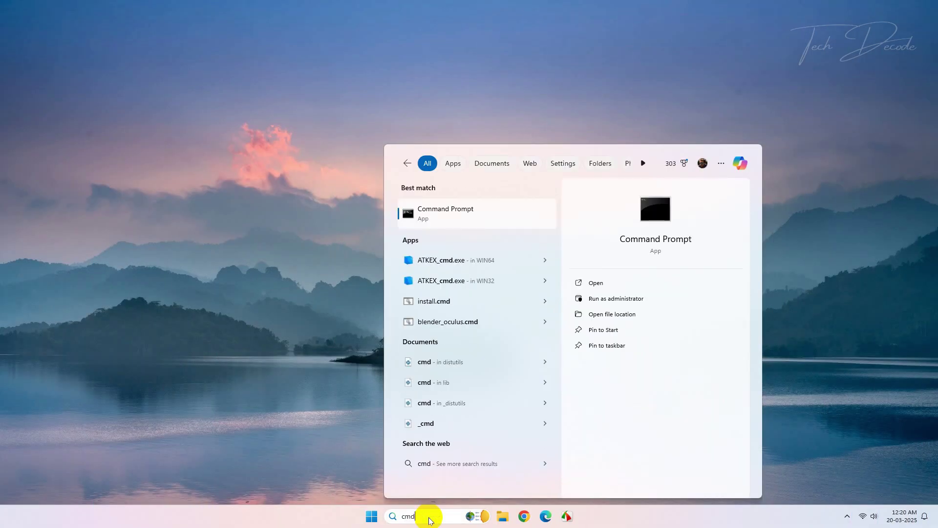
right_click(473, 213)
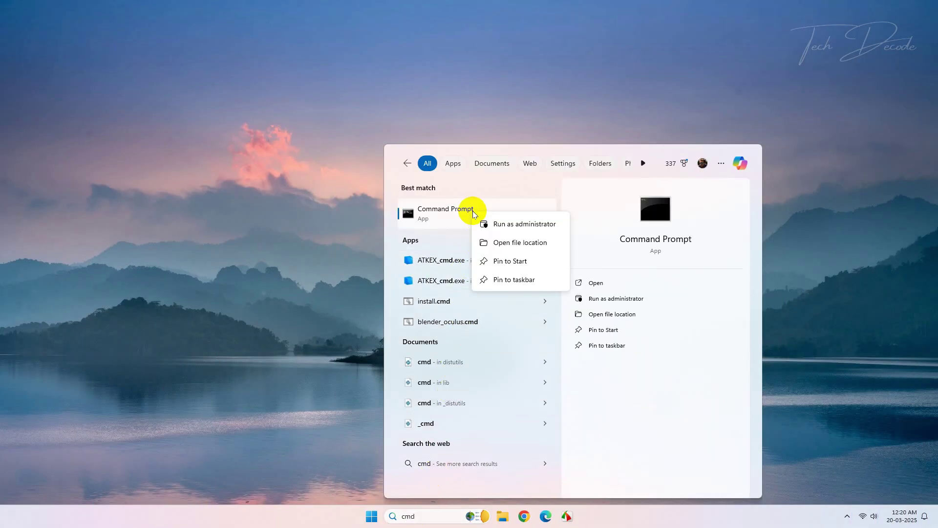
left_click(493, 225)
left_click(472, 32)
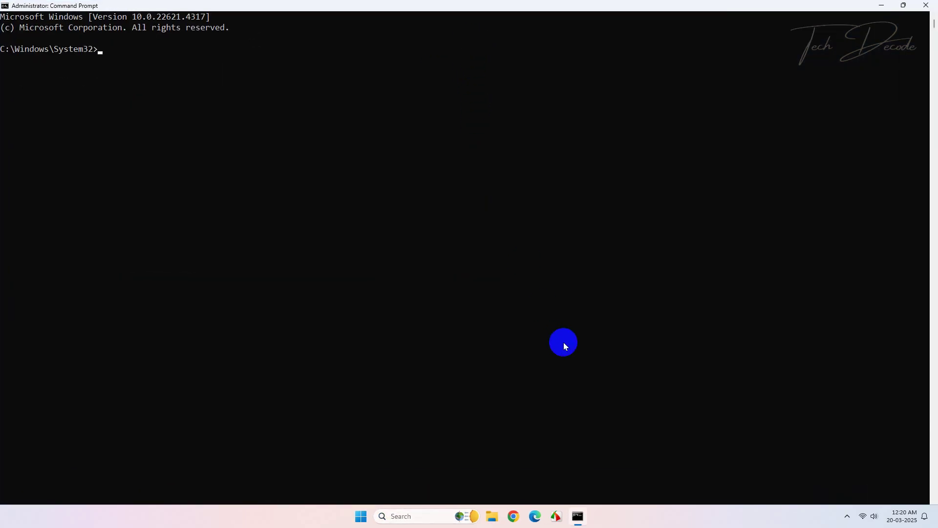
scroll(563, 346, "up", 2)
Run 'ipconfig /flushdns' and then 'netsh winsock reset' in the admin prompt.
type("ipconfig /flushdns")
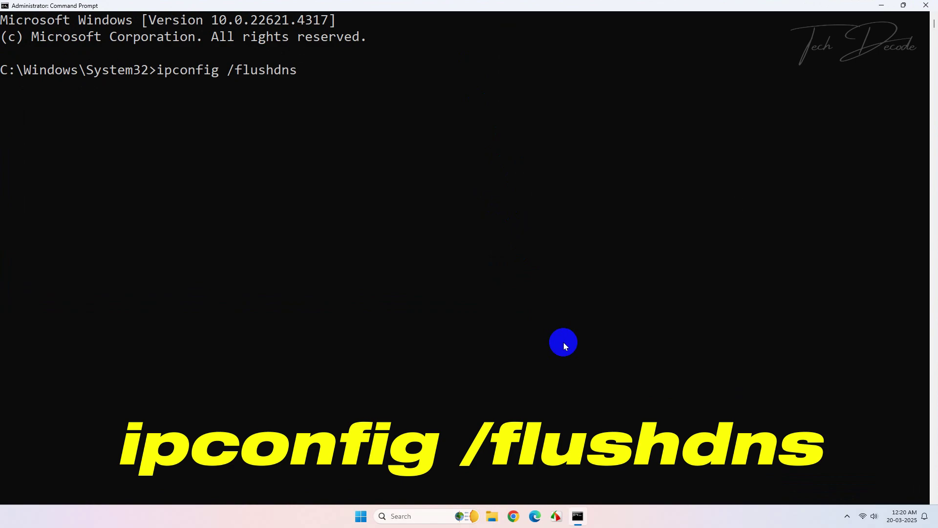
key("Return")
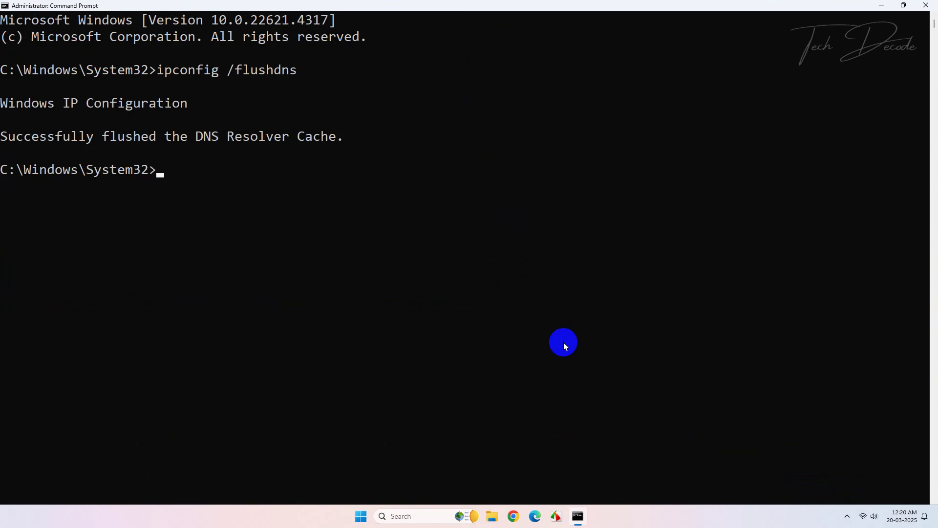
type("netsh winsock rese")
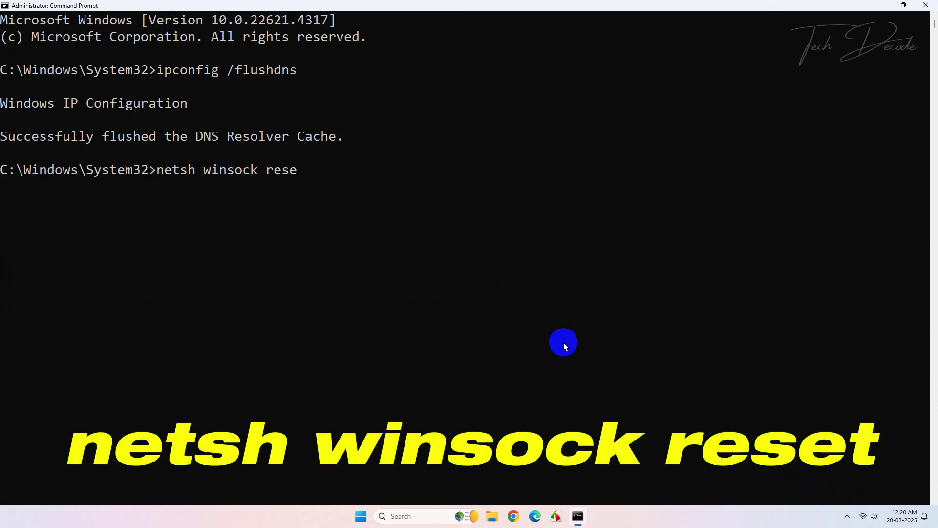
type("t")
key("Return")
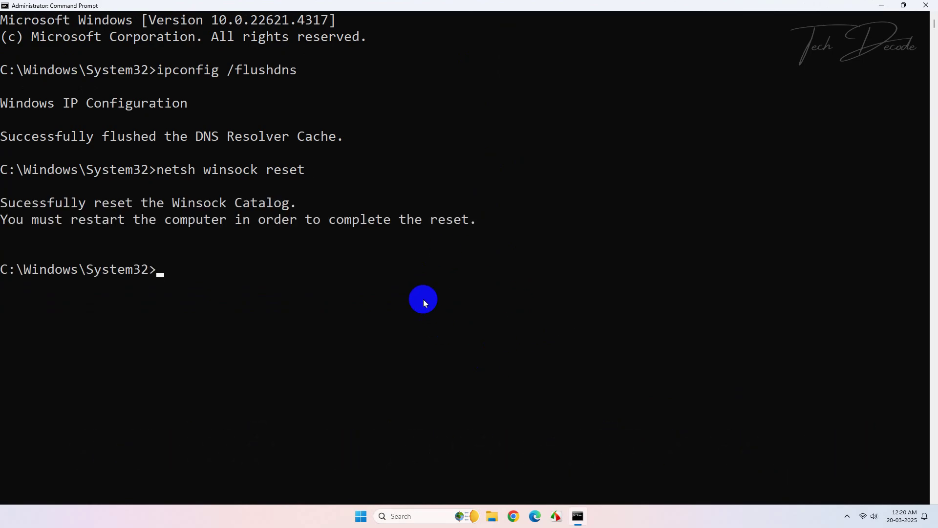
Close the admin Command Prompt and show the Restart option under Start's Shut down or sign out menu.
left_click(922, 8)
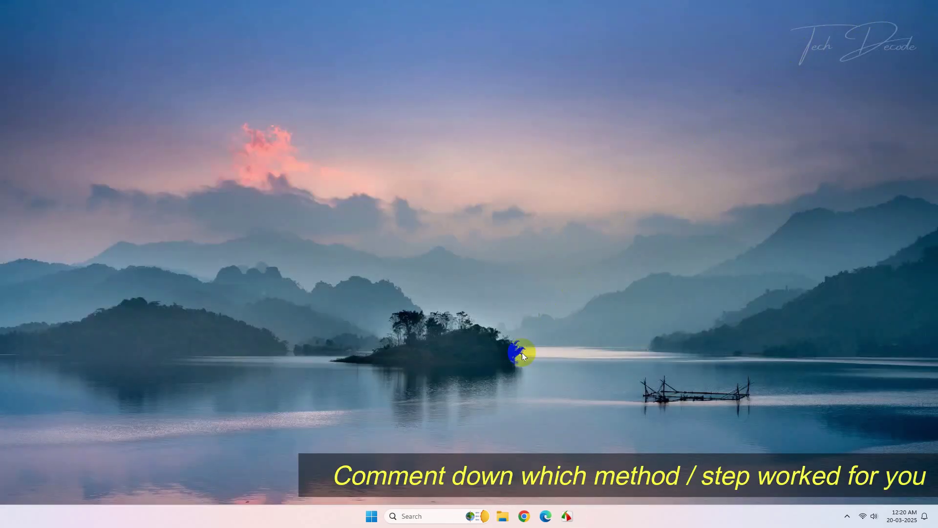
right_click(372, 523)
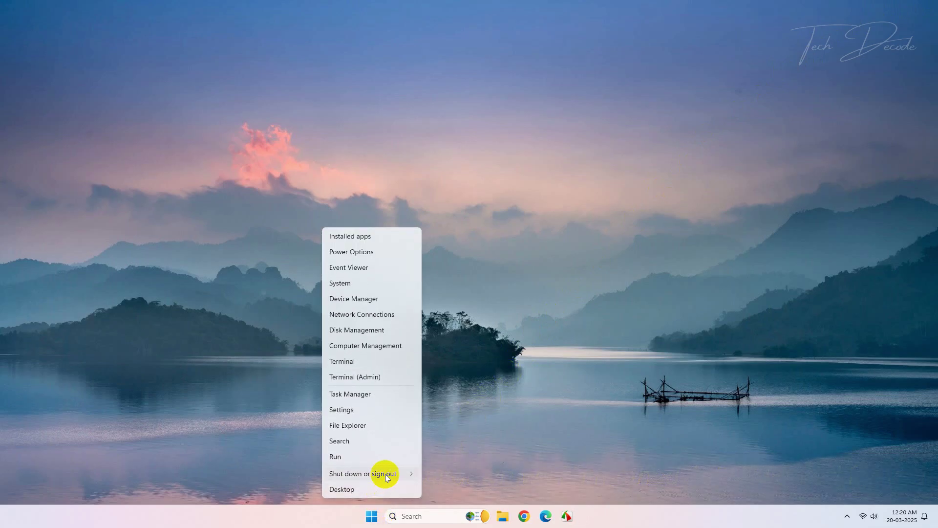
mouse_move(385, 474)
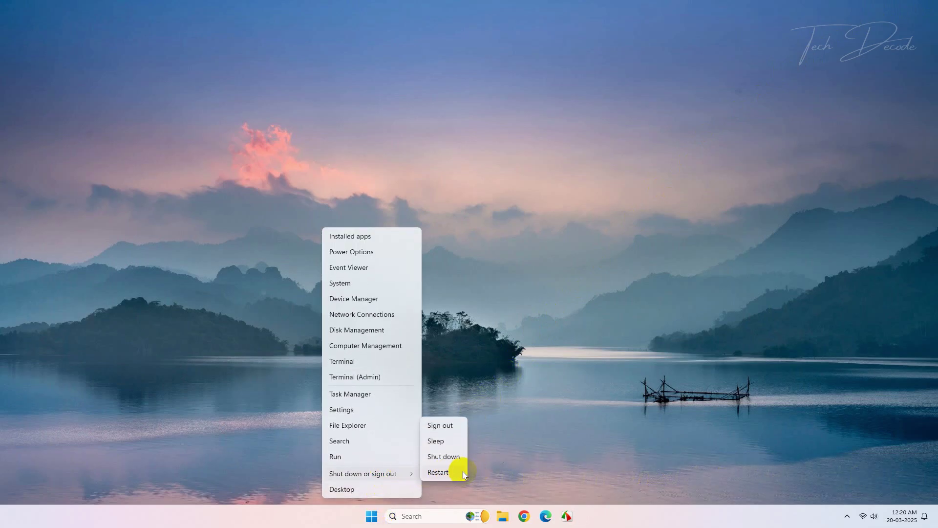